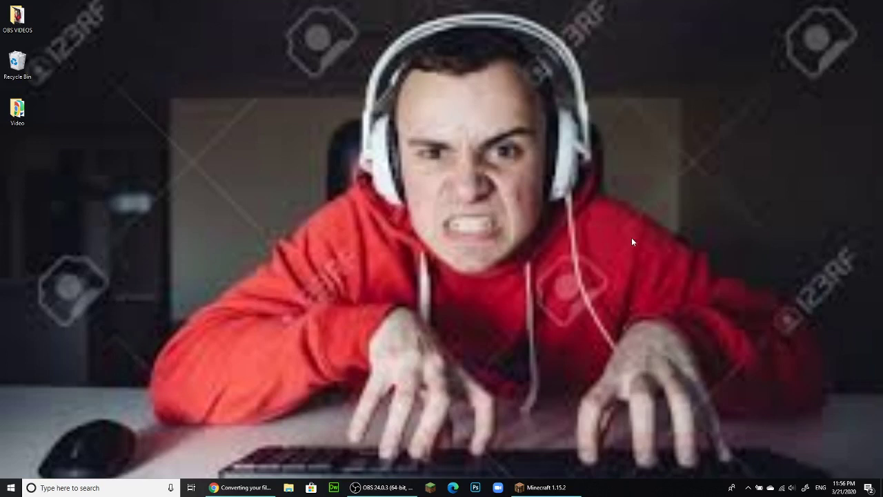
Step: Restore Minecraft and load the Garry world from the Singleplayer list
mouse_move(550, 493)
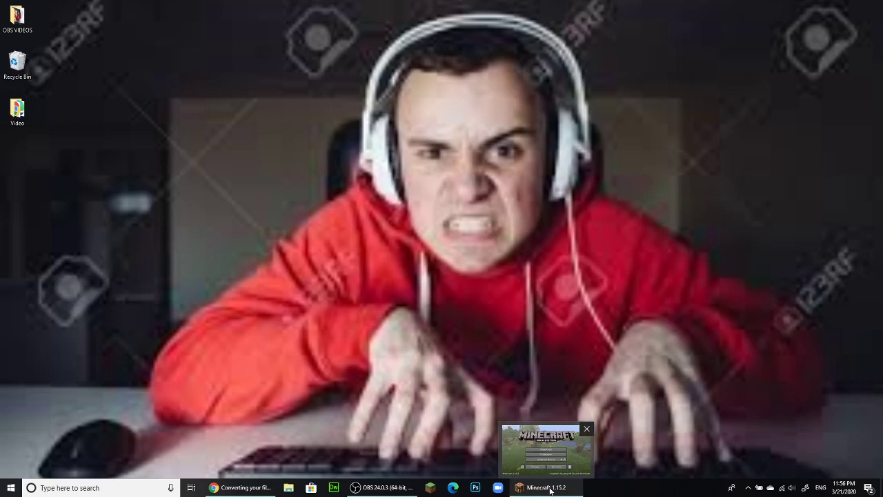
click(550, 491)
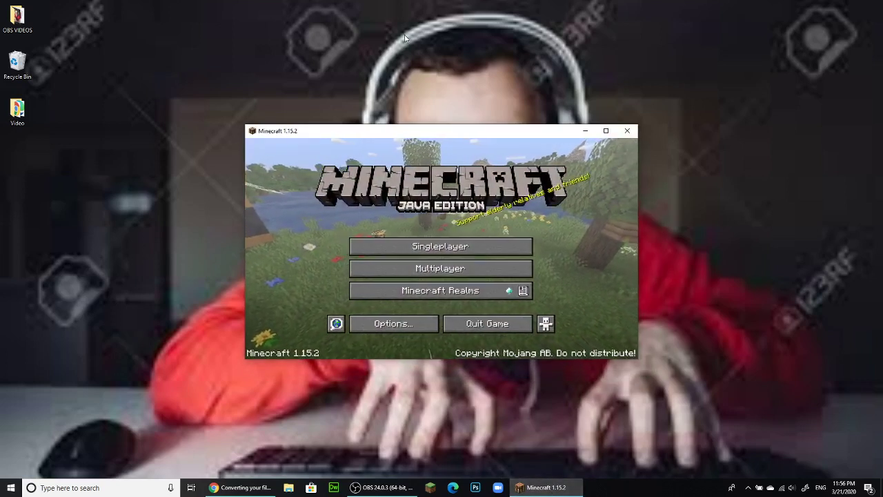
click(463, 249)
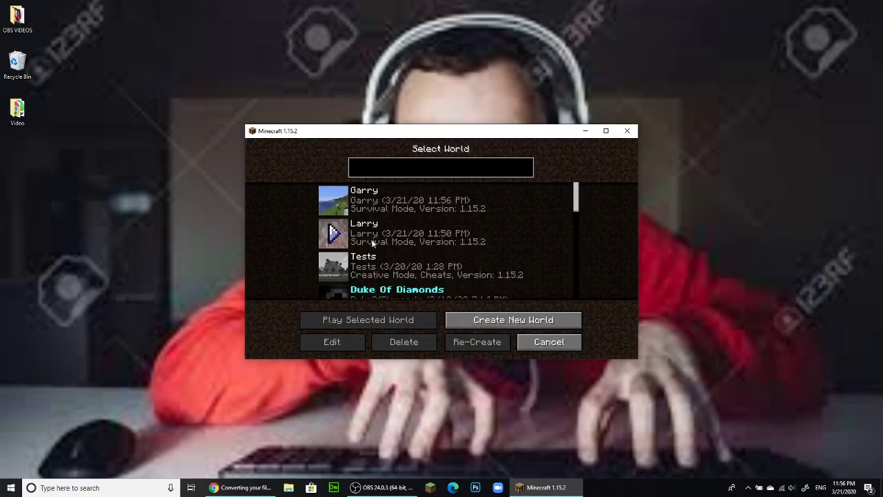
scroll(369, 298, down, 2)
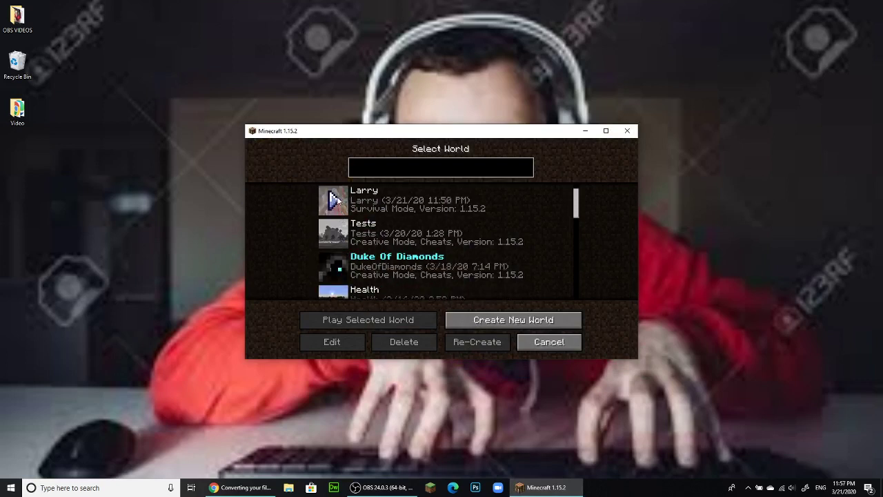
scroll(349, 208, up, 2)
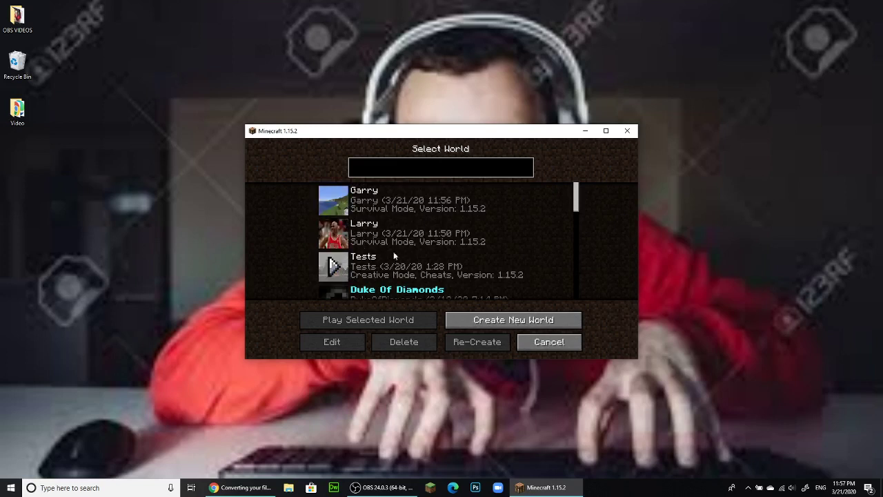
click(391, 207)
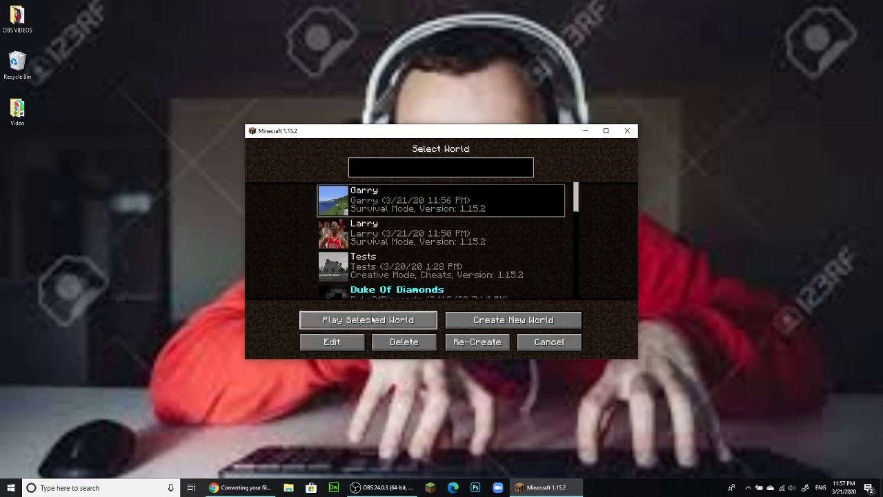
click(371, 320)
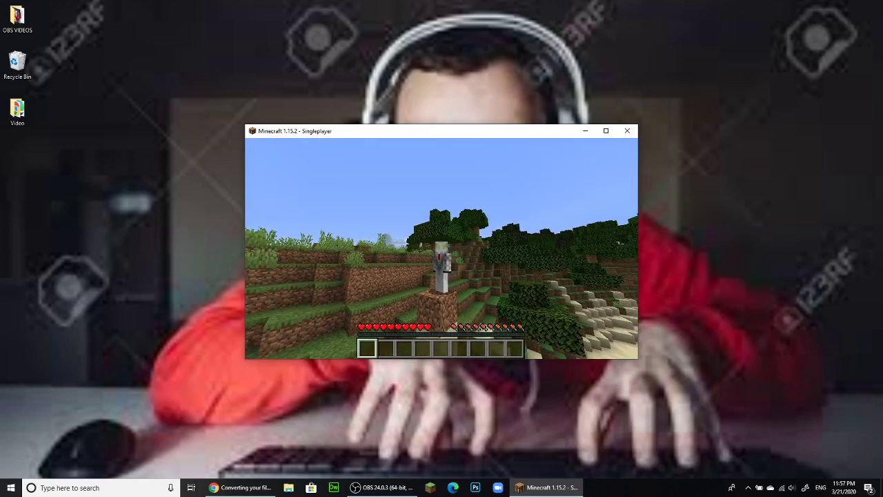
Step: Switch to first-person view, save and quit Garry to the title screen, then bring Chrome forward
key(F5)
key(Escape)
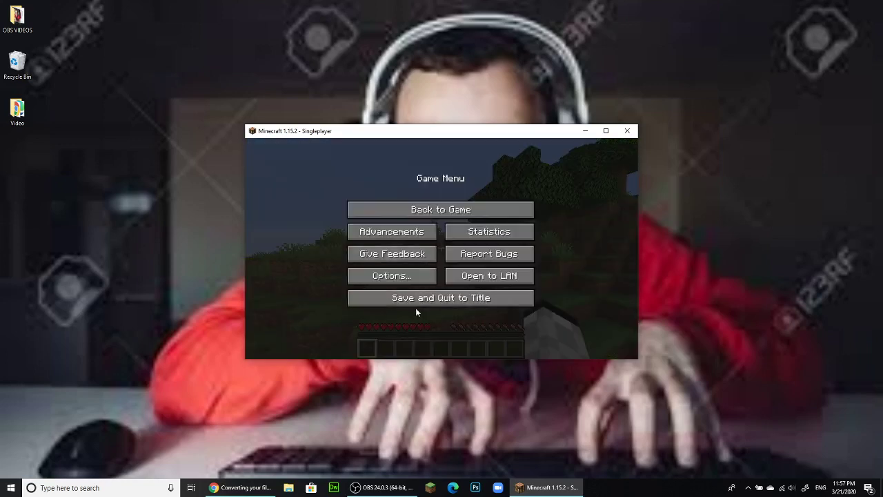
click(416, 297)
click(376, 246)
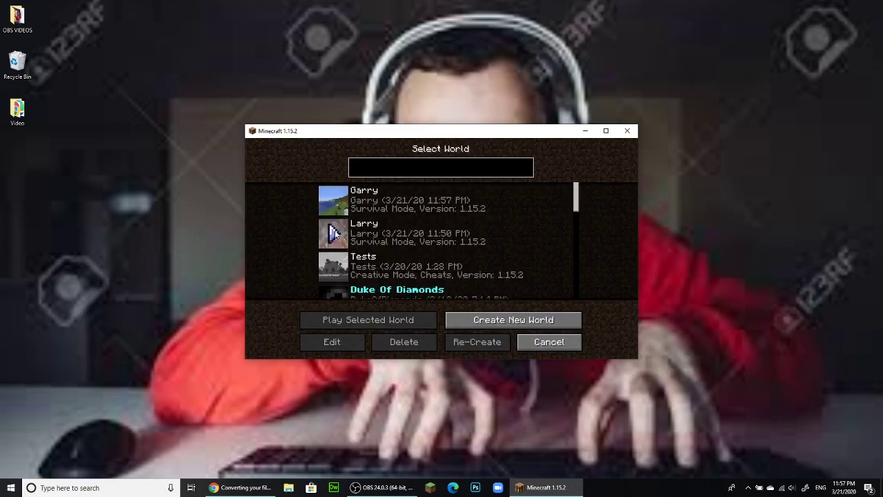
click(539, 345)
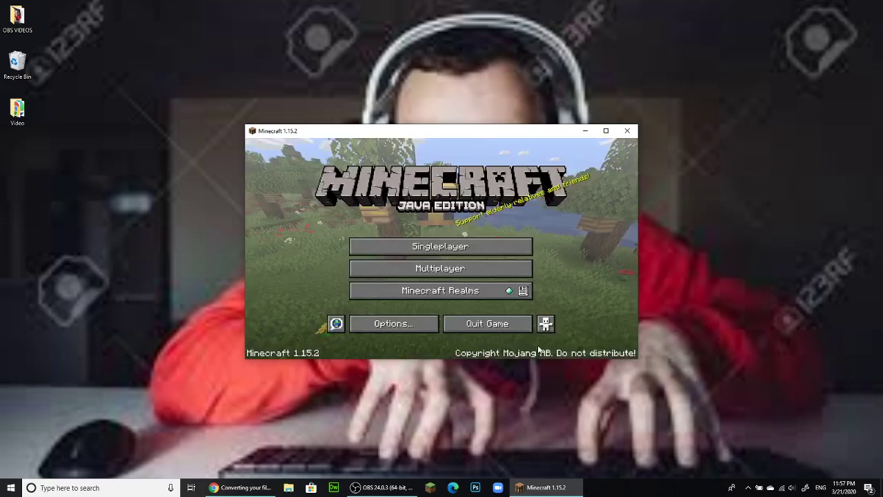
click(242, 487)
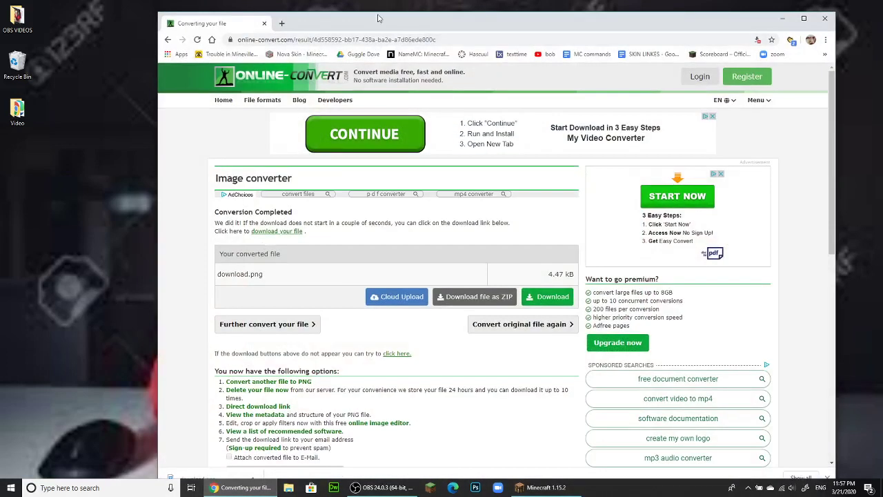
Step: Search Google Images for 'mickey mouse' in a new tab and browse the pictures
click(281, 23)
text(micke)
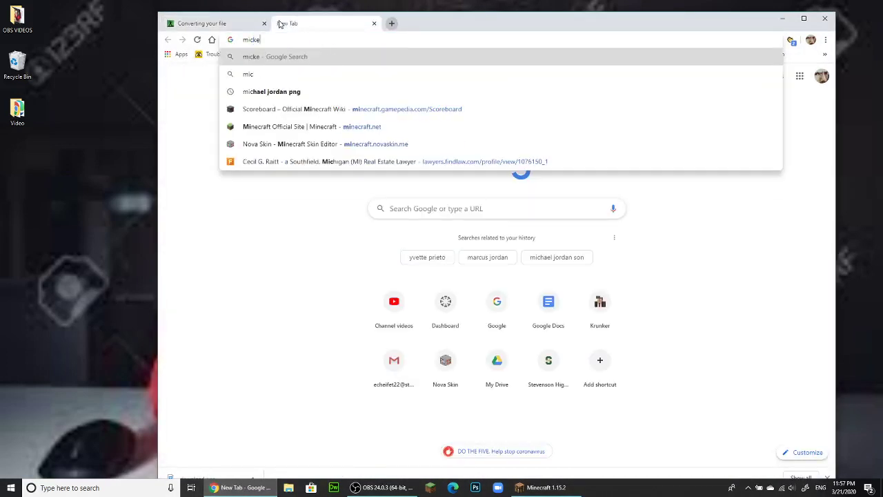
text(y mouse)
key(Return)
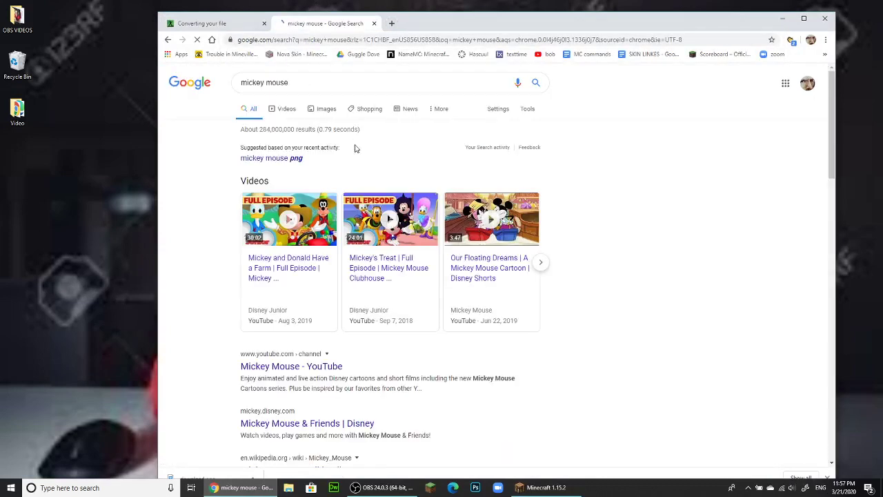
click(325, 109)
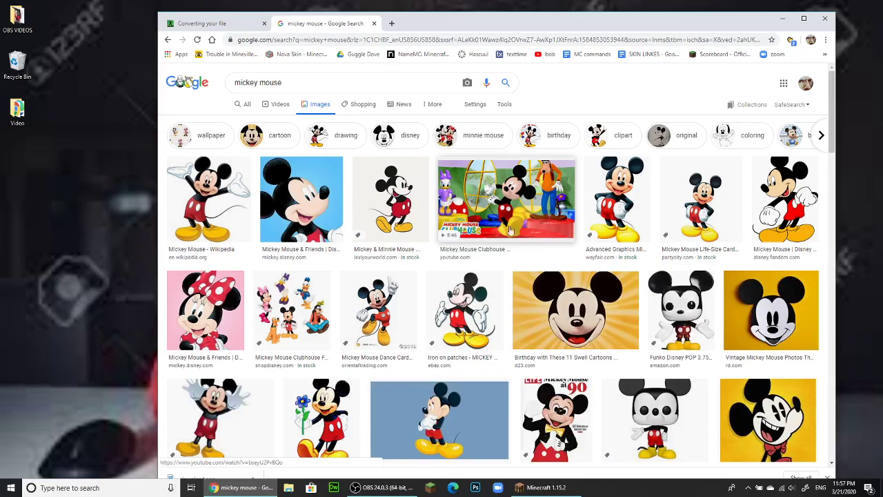
scroll(292, 250, down, 12)
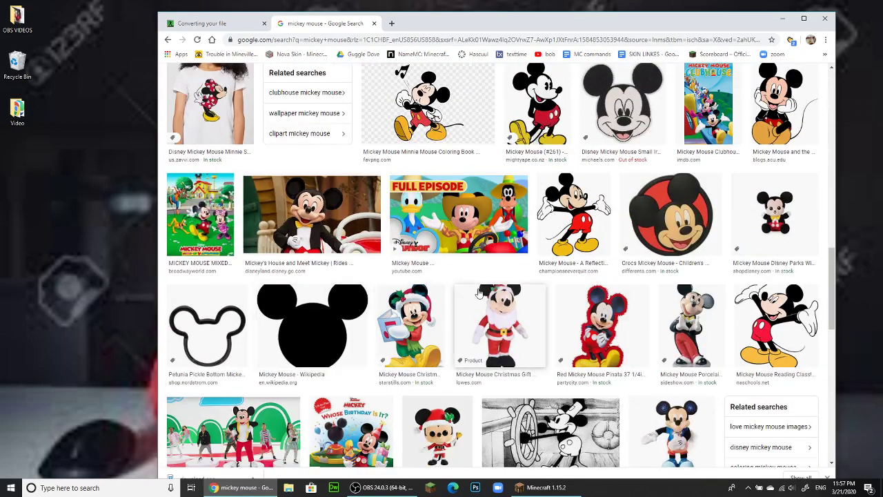
scroll(516, 281, down, 6)
scroll(516, 281, down, 5)
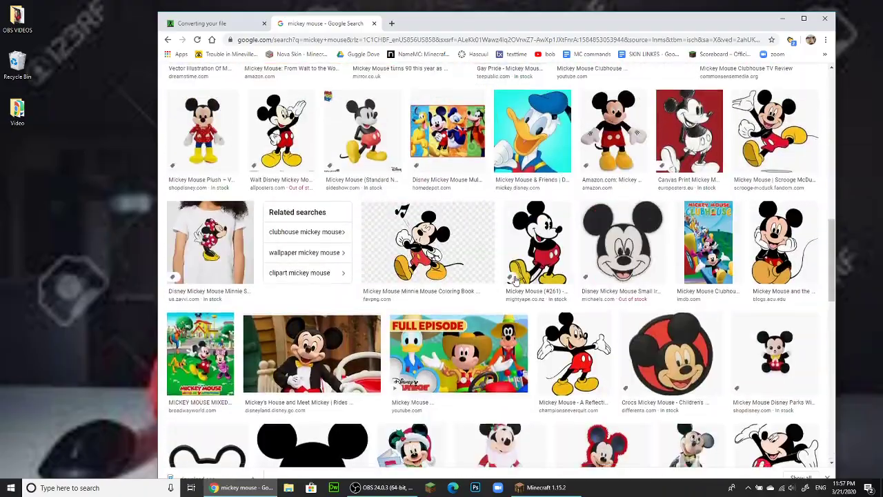
Step: Save the Full Episode Mickey, Donald and Goofy thumbnail to the desktop as images.jpg and preview it
drag(466, 219, 87, 255)
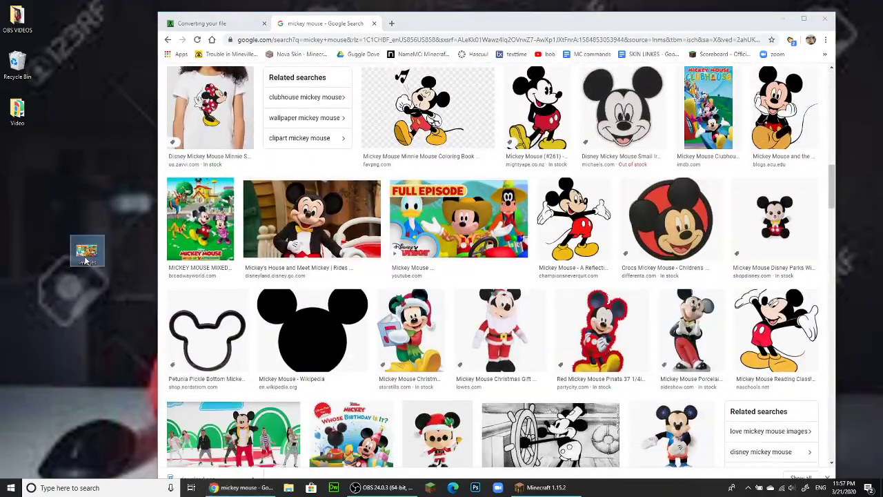
double_click(86, 254)
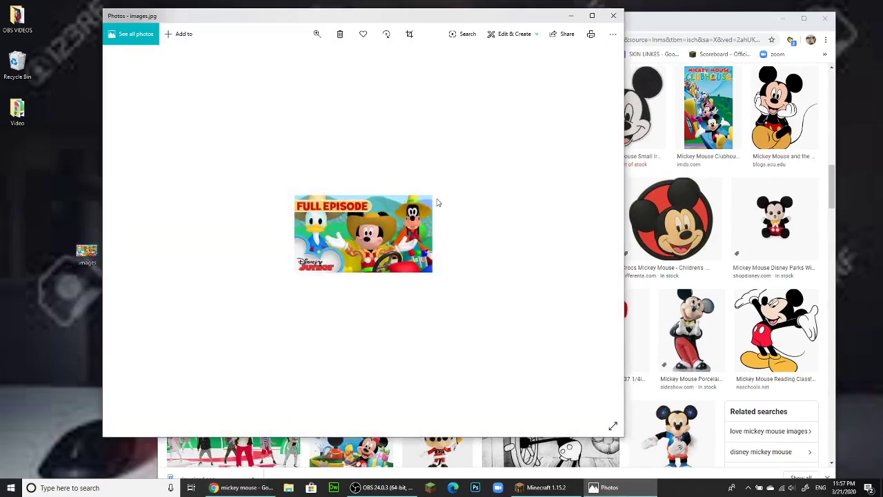
click(614, 15)
drag(666, 25, 669, 50)
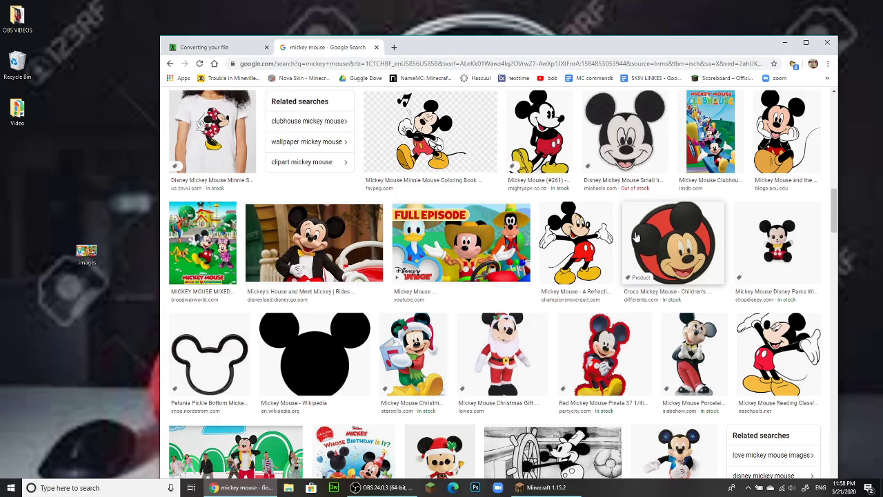
Step: Open the AppData Roaming folder by searching %appdata% from the Start menu
key(super)
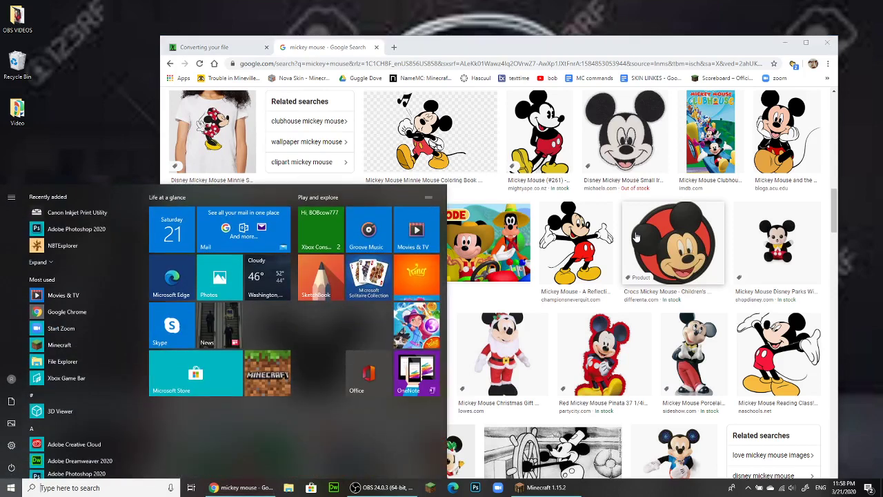
key(super)
text(%appdata)
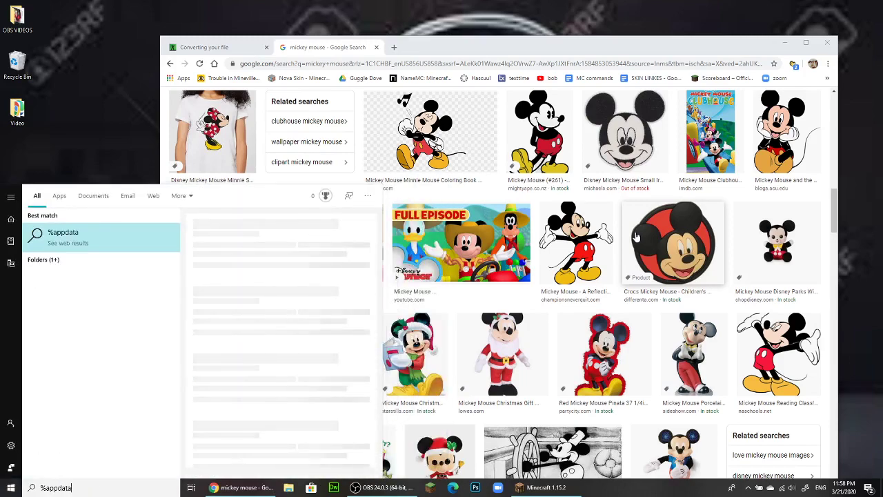
text(%)
key(Return)
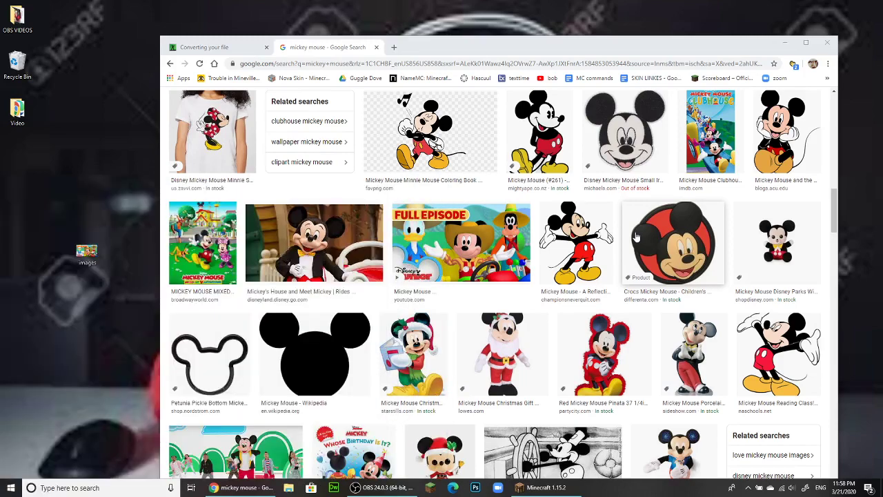
Step: Navigate into .minecraft, then saves, then the Garry world folder
double_click(446, 178)
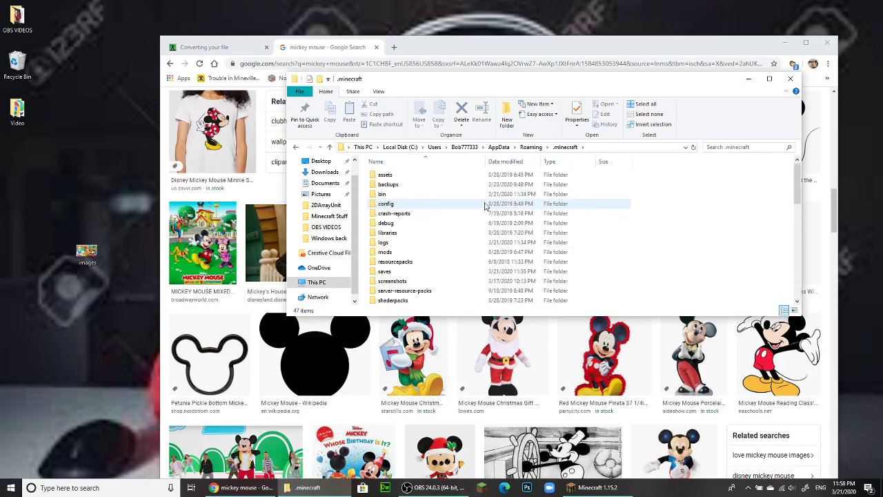
scroll(456, 248, down, 5)
scroll(428, 269, up, 5)
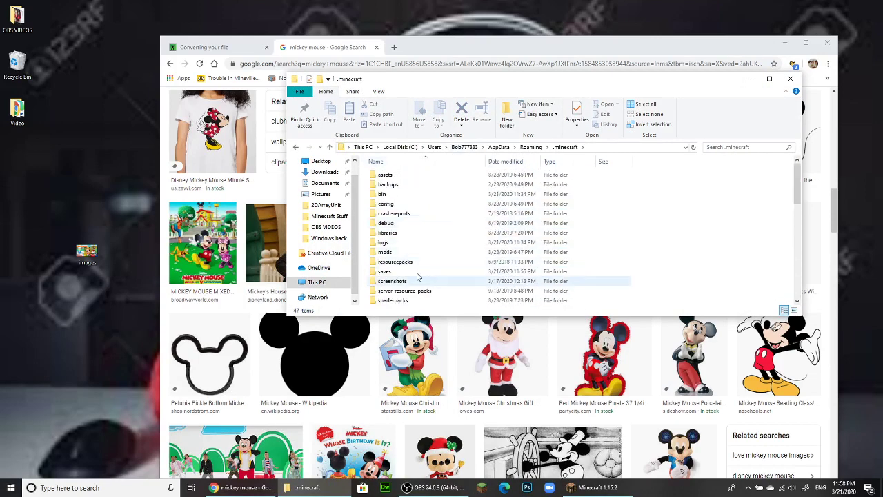
double_click(385, 271)
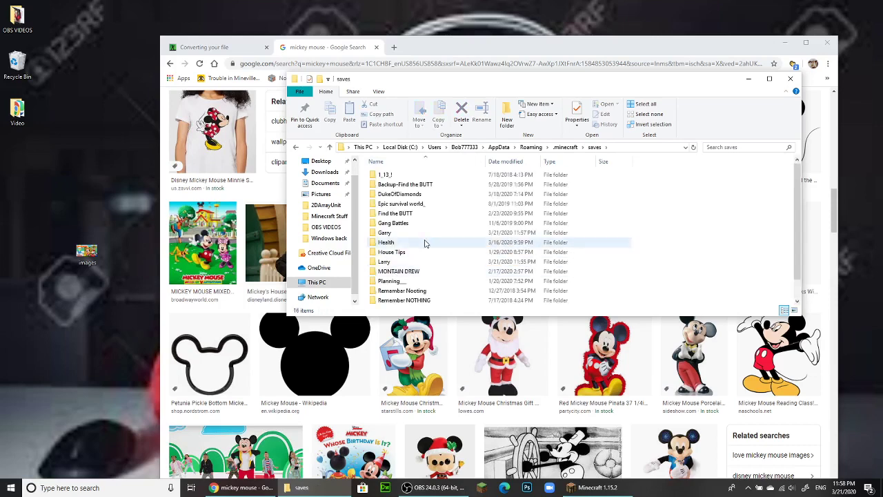
scroll(425, 243, down, 1)
scroll(425, 242, up, 1)
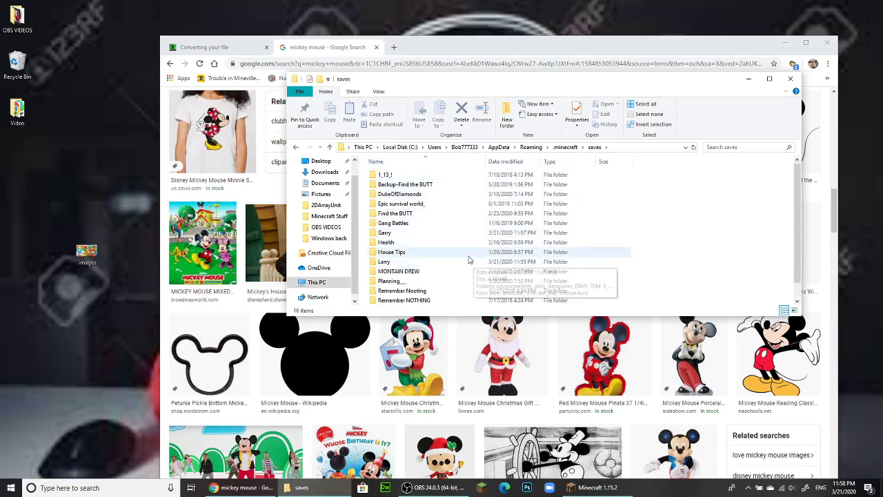
double_click(397, 236)
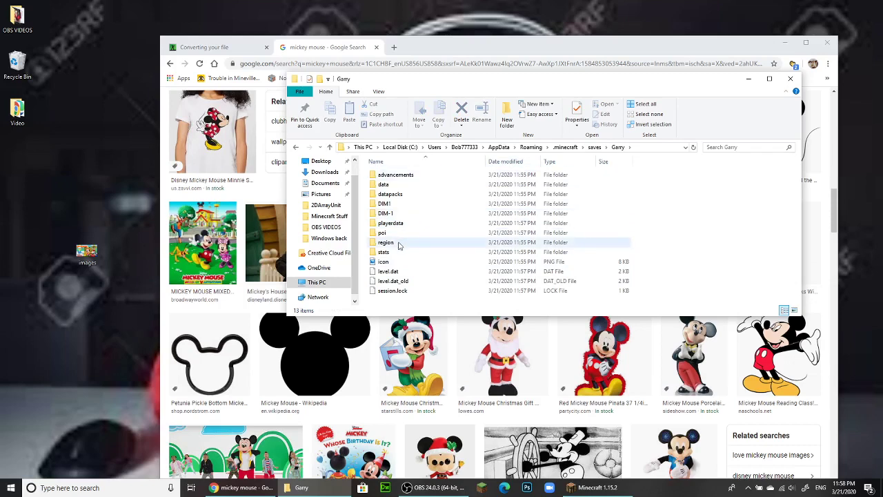
Step: View Garry's current icon.png, then open the desktop images.jpg in Photos maximized
double_click(389, 264)
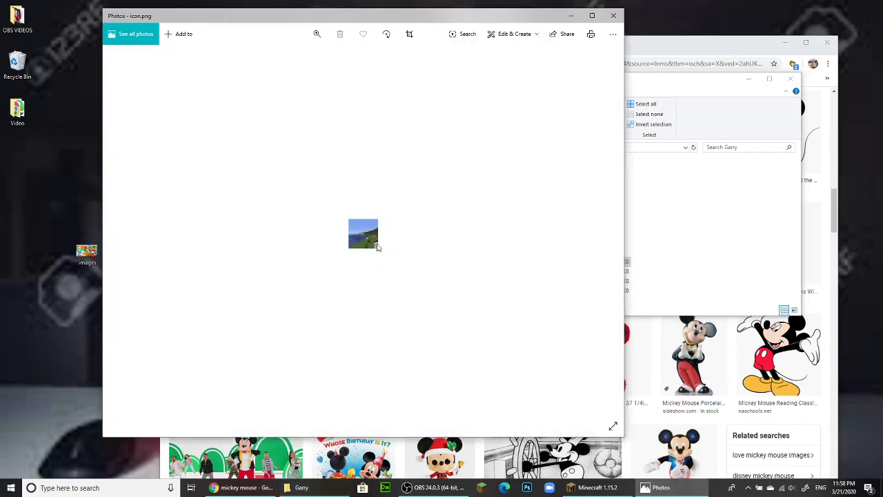
click(614, 16)
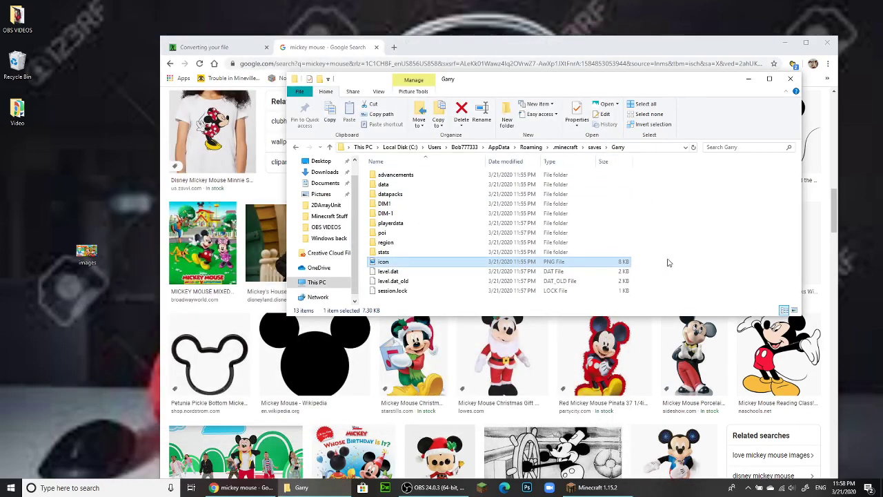
double_click(97, 252)
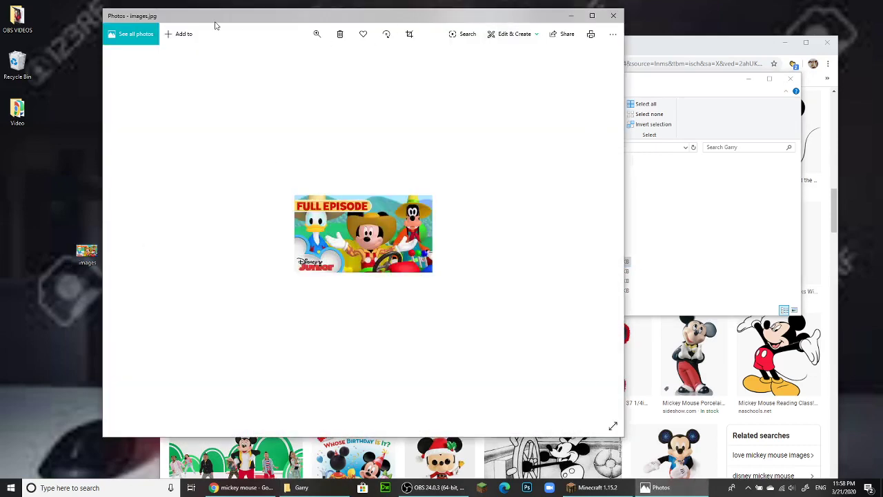
double_click(160, 17)
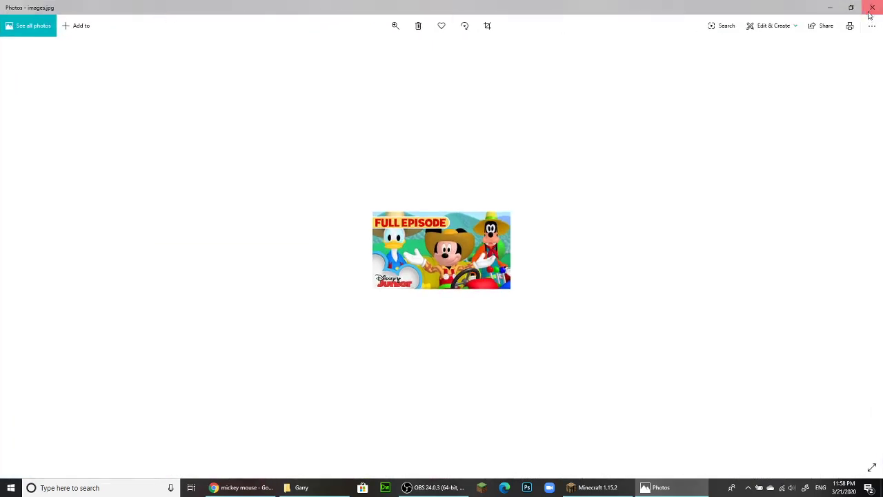
Step: Close Photos, minimize the Garry folder, and go back twice to the 'png converter' search results
click(871, 9)
click(874, 7)
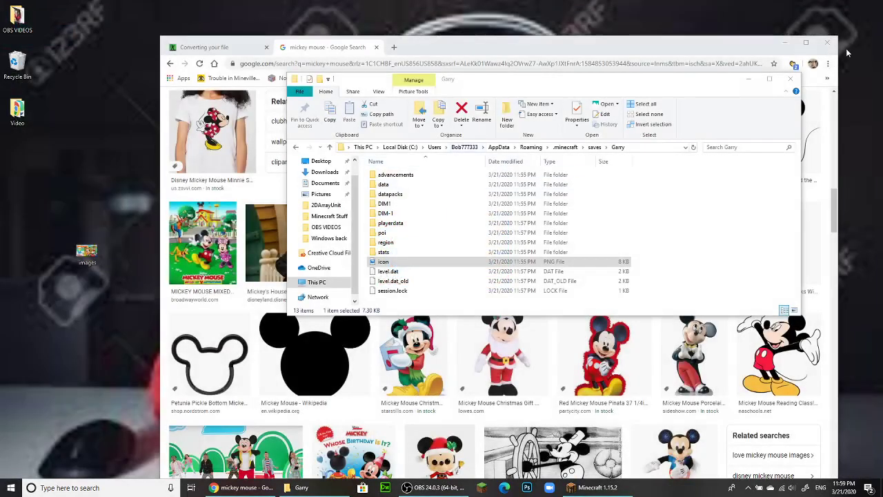
click(748, 83)
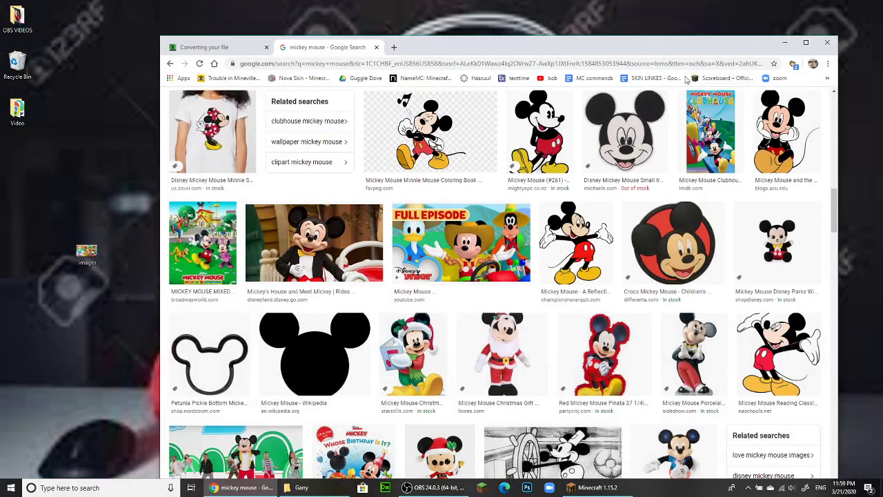
click(225, 50)
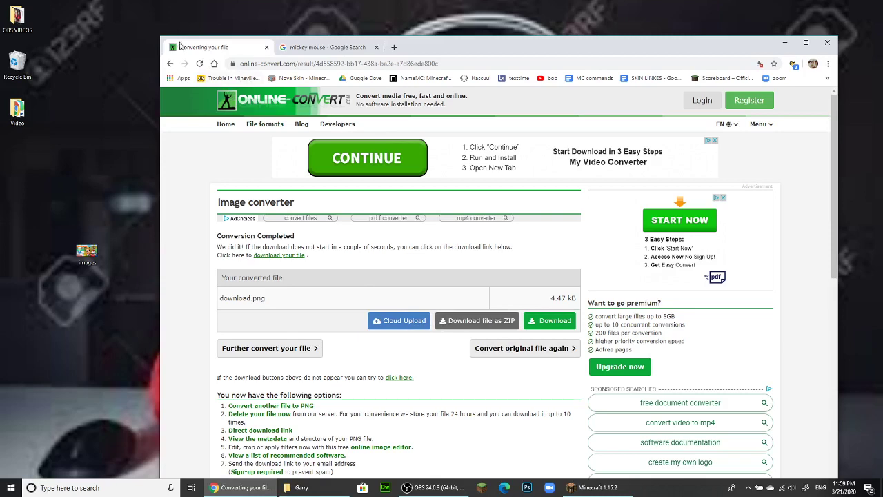
click(170, 64)
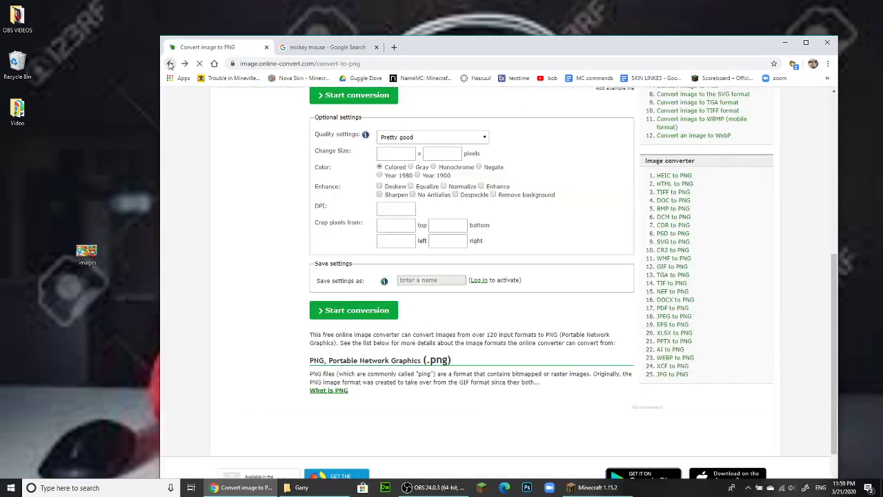
click(170, 64)
Step: Open Online-Convert's Convert image to PNG page and upload images.jpg from the desktop
click(295, 185)
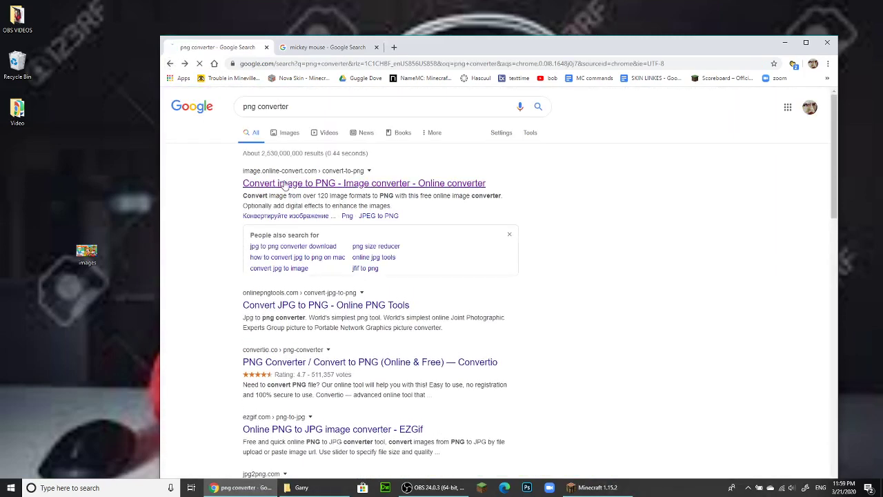
scroll(461, 357, down, 3)
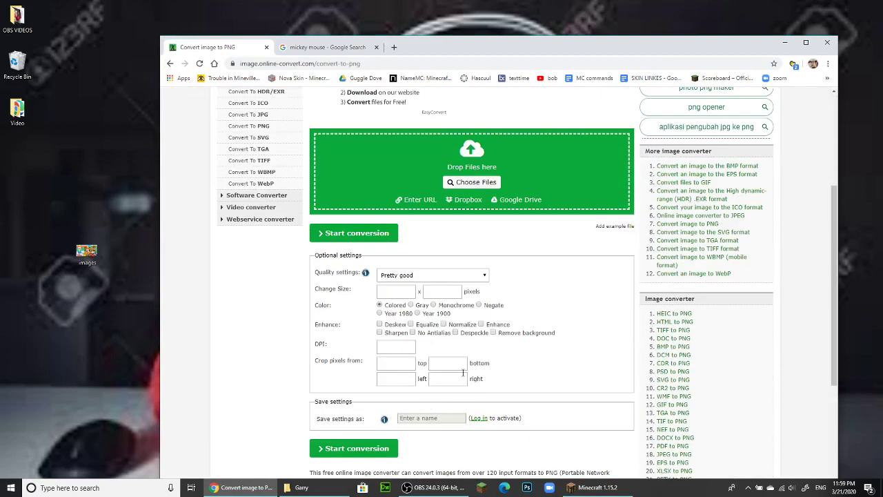
click(474, 274)
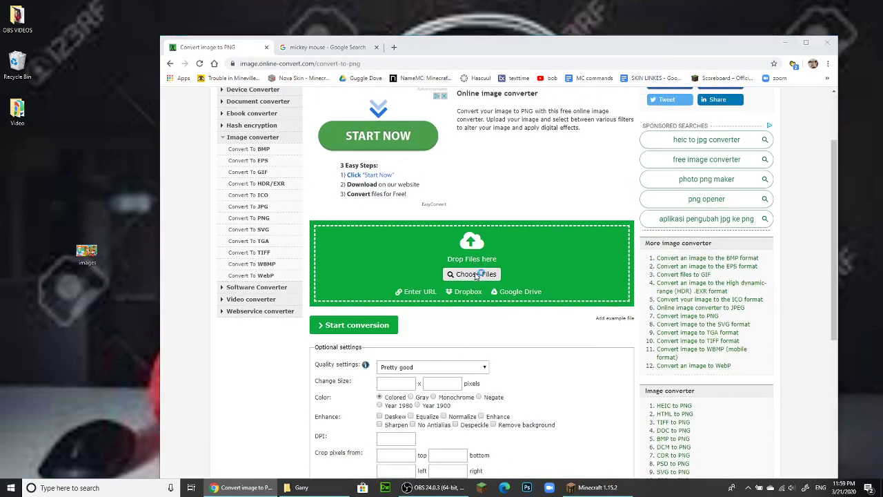
click(369, 114)
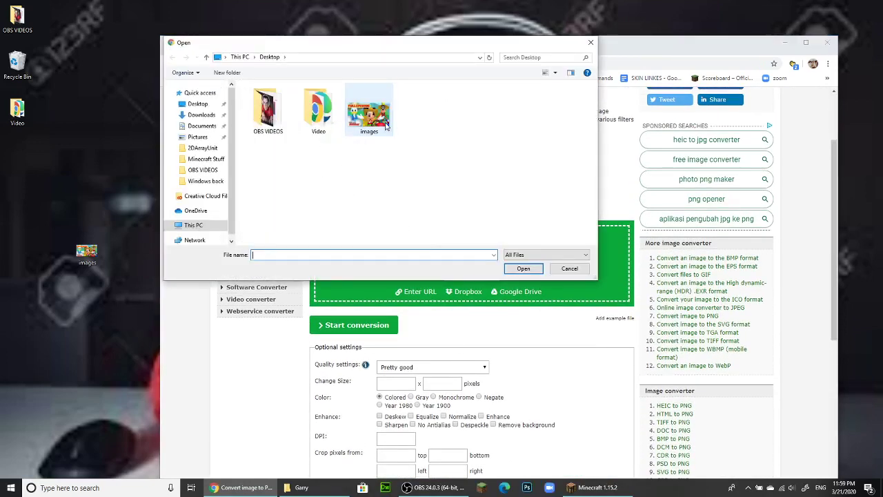
click(523, 269)
Step: Set the output size to 64 pixels, convert to images.png, and download it
scroll(439, 383, down, 2)
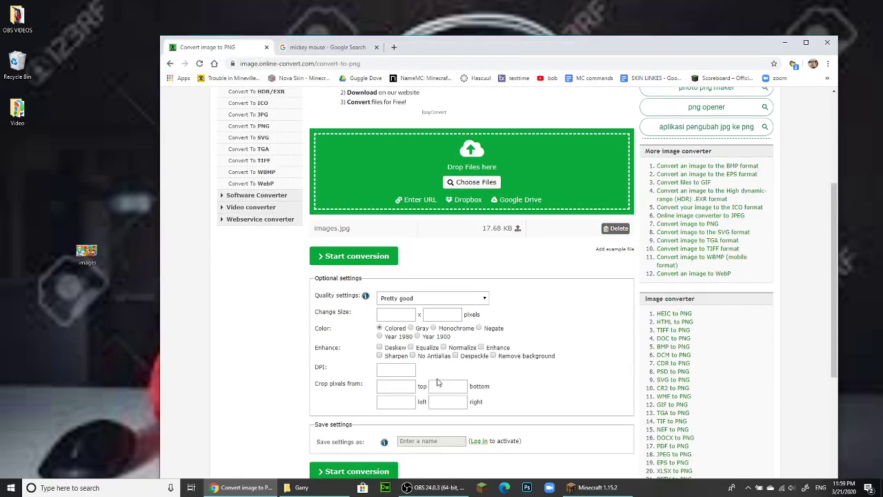
click(399, 316)
click(431, 315)
text(64)
scroll(380, 470, down, 2)
click(379, 381)
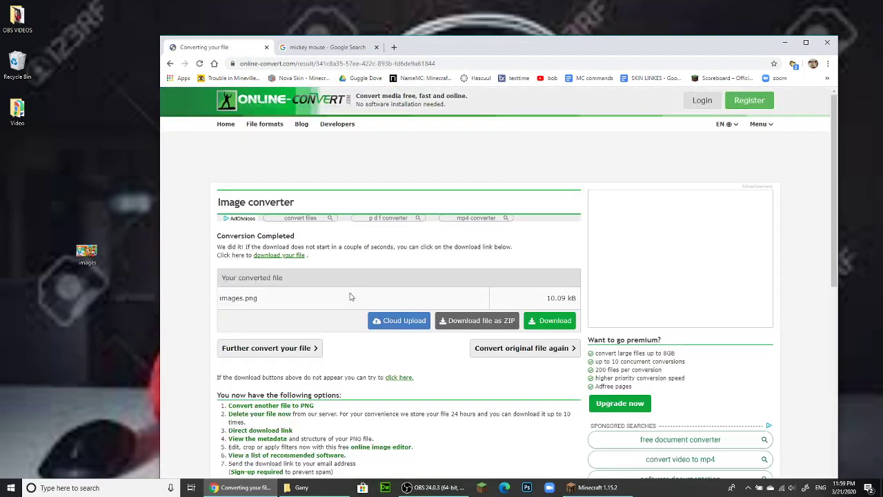
scroll(359, 293, down, 1)
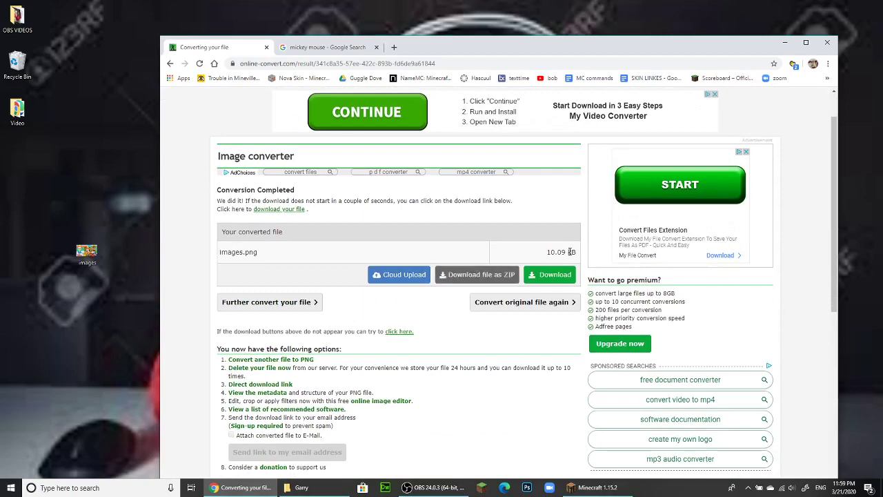
click(541, 274)
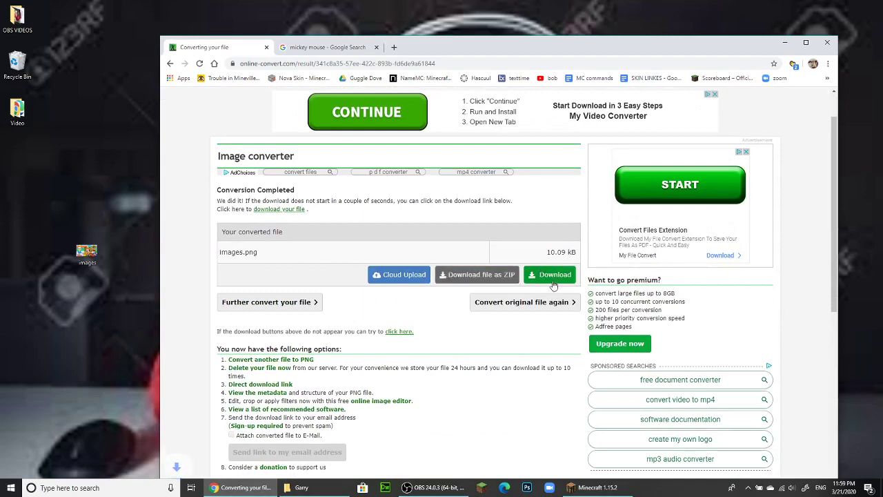
Step: Resize Chrome, drag the downloaded images.png onto the desktop, and preview it in Photos
drag(690, 43, 688, 14)
drag(522, 20, 531, 20)
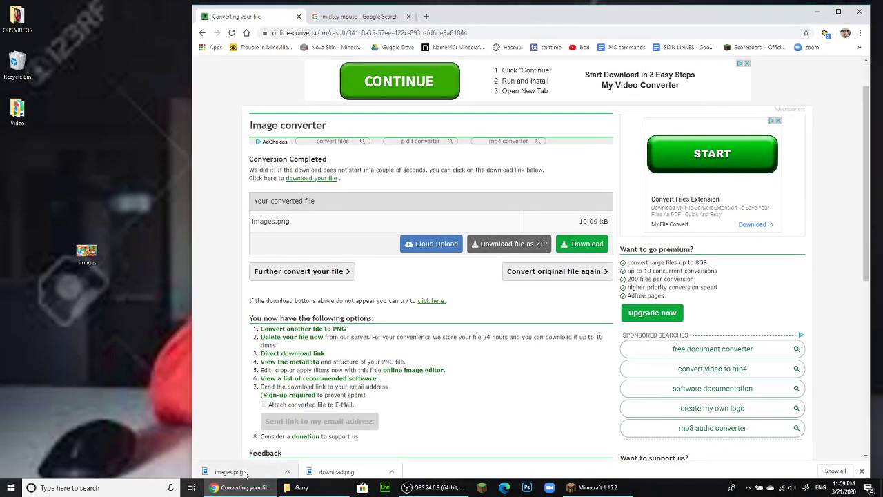
drag(228, 471, 121, 341)
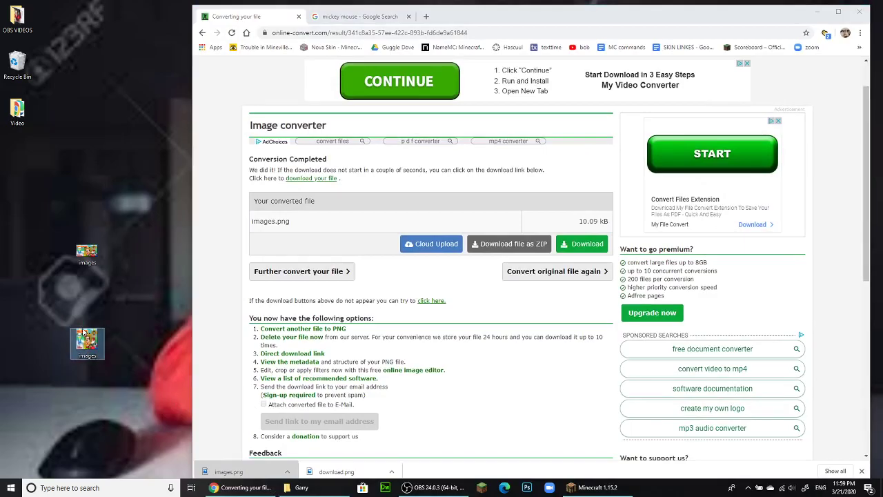
double_click(88, 334)
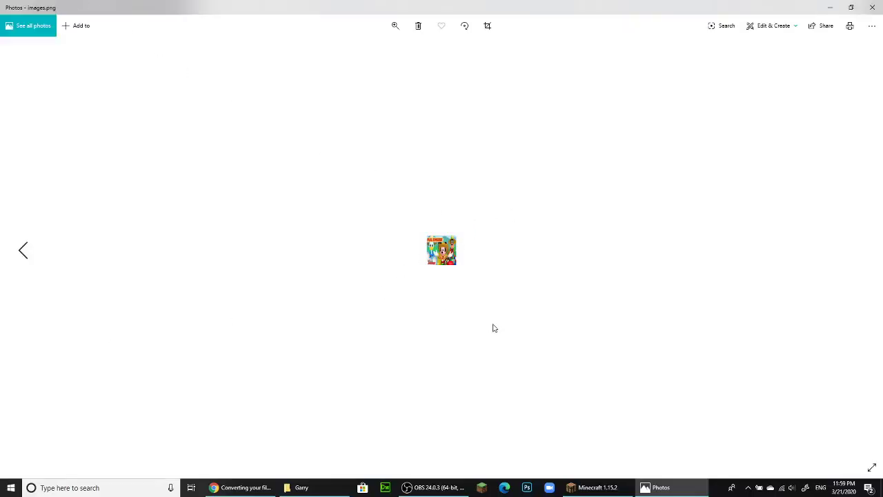
click(873, 7)
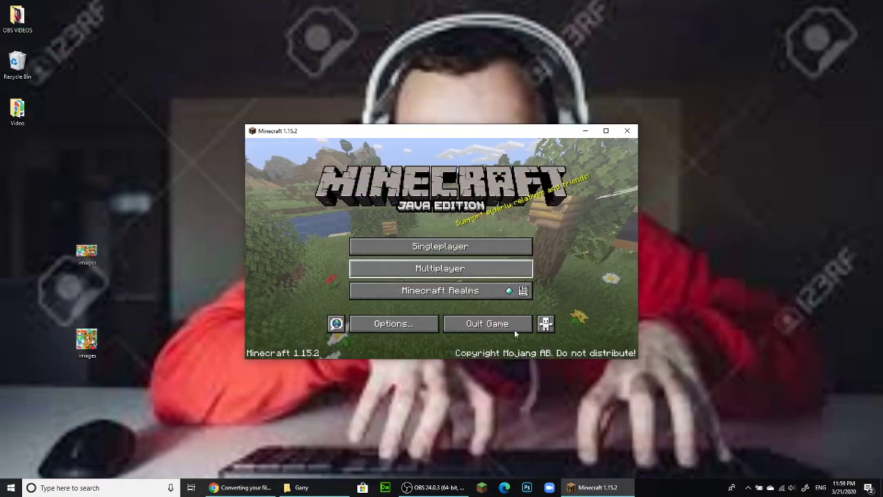
Step: Delete Garry's old icon.png and move images.png into the Garry save folder
click(302, 487)
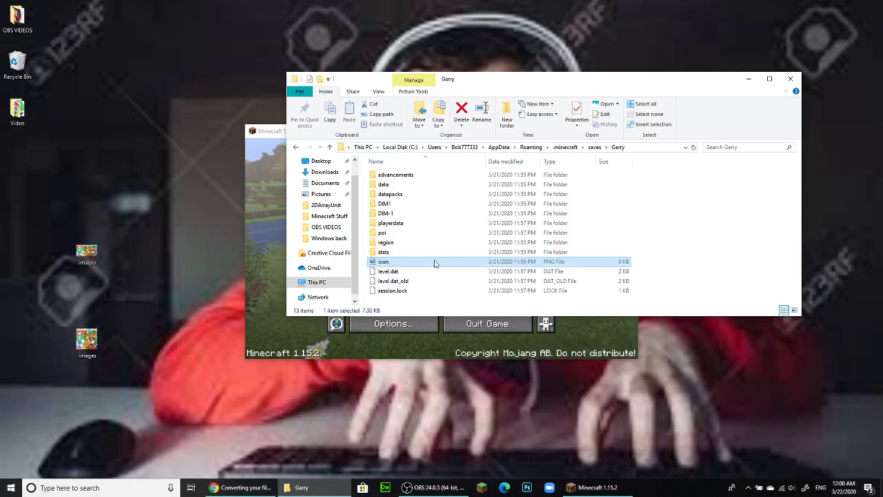
drag(435, 263, 15, 64)
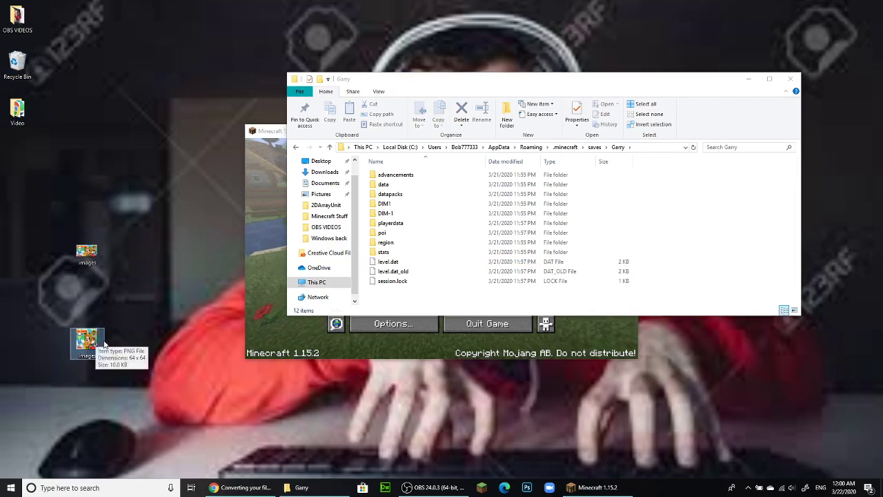
drag(93, 341, 728, 269)
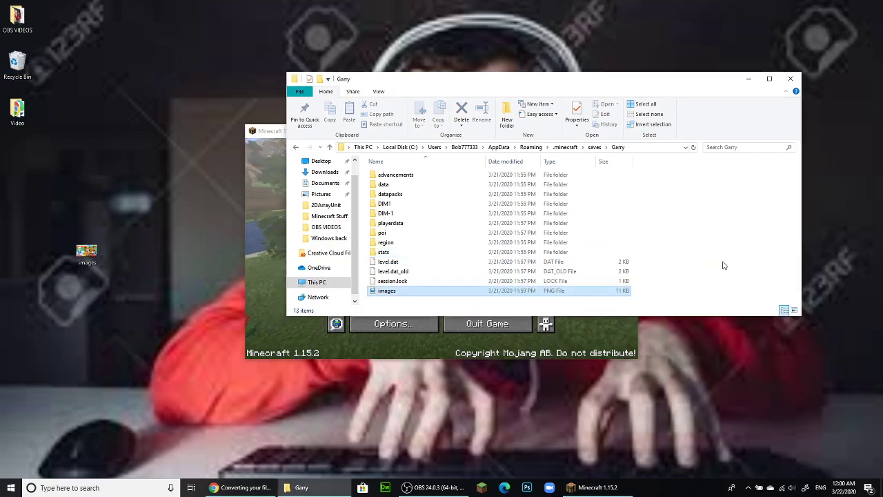
Step: Check the Singleplayer world list in Minecraft for the Garry icon
click(511, 344)
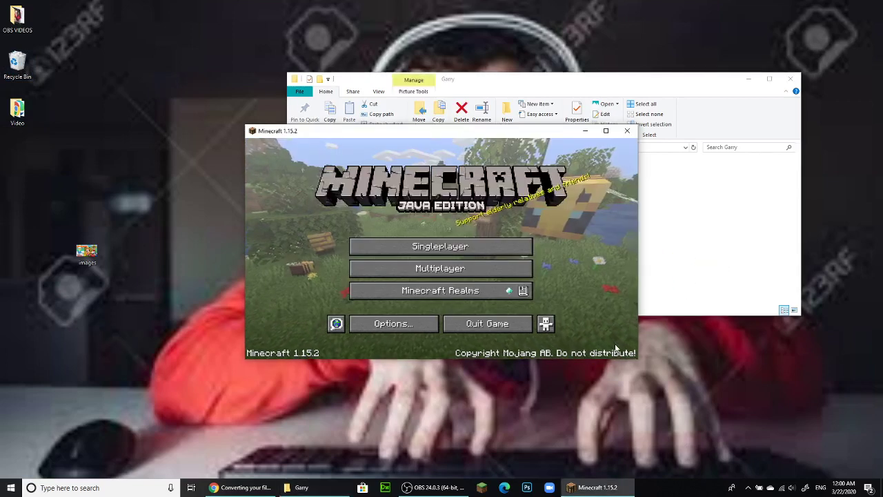
click(469, 251)
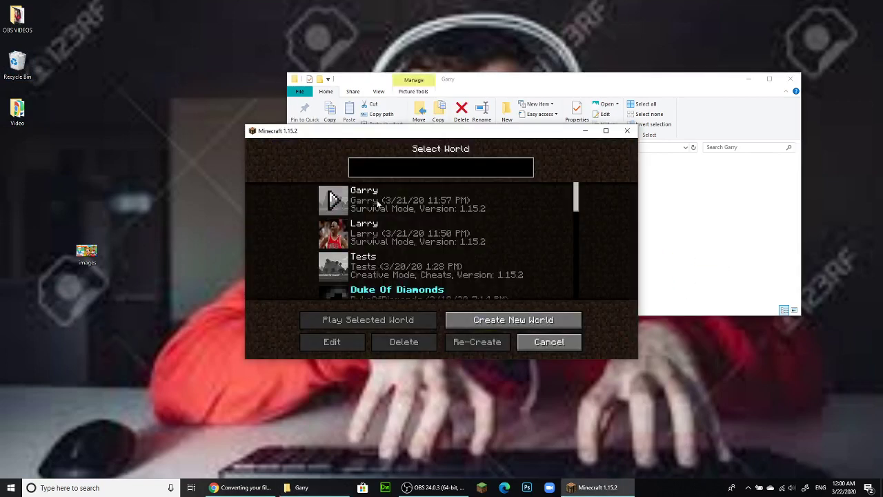
click(546, 343)
click(456, 251)
click(549, 343)
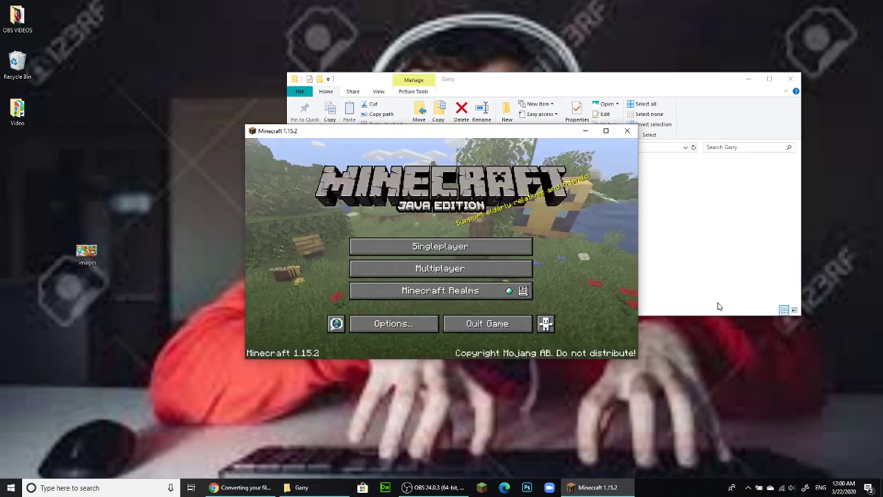
Step: Rename images.png in the Garry folder to icon
click(720, 306)
right_click(520, 292)
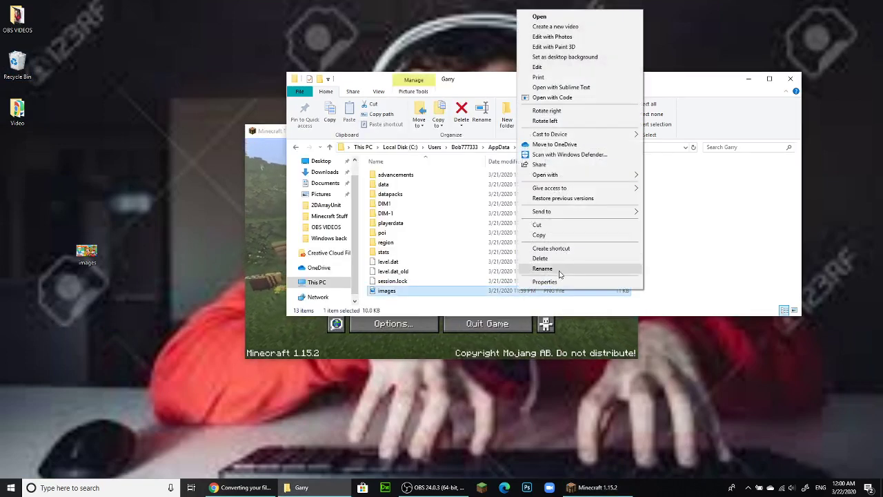
click(558, 270)
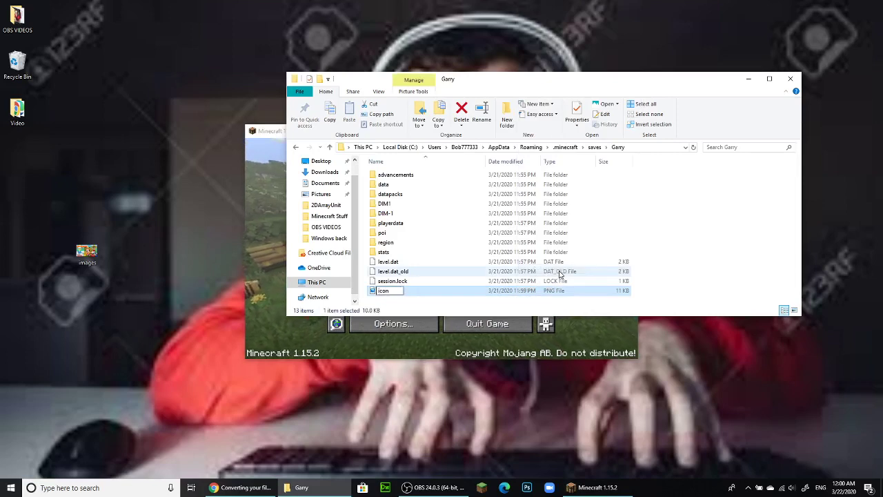
key(Return)
Step: Bring Minecraft to the front and reopen the Singleplayer world list to refresh it
click(602, 336)
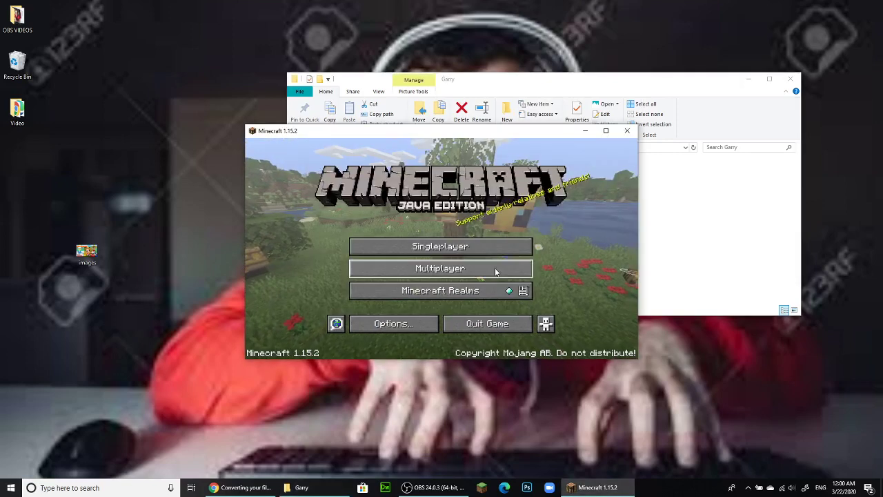
click(475, 245)
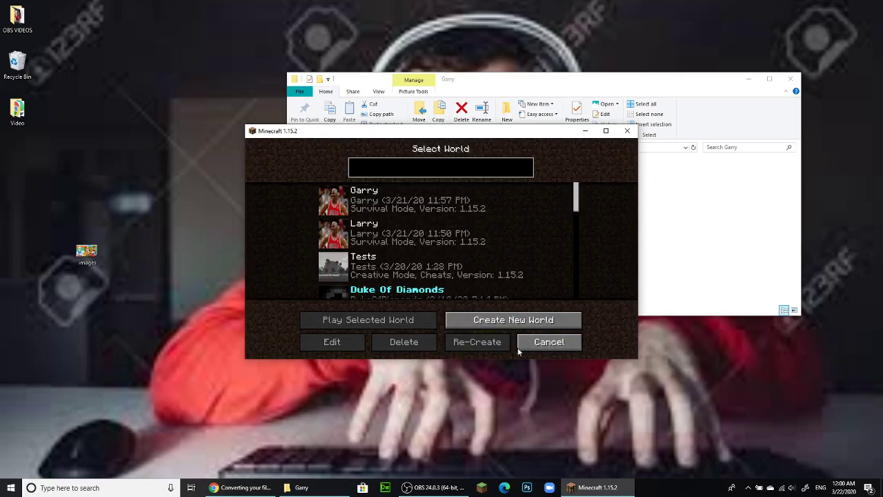
click(527, 345)
click(445, 243)
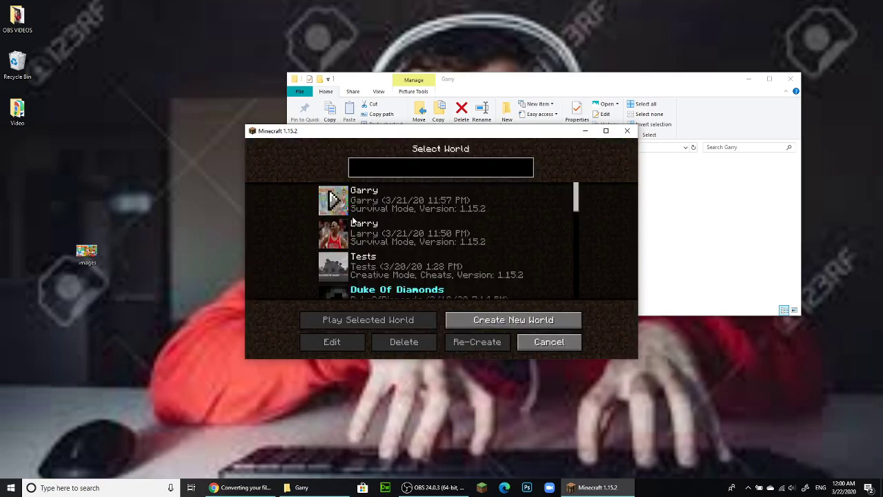
Step: Load the Garry world, save and quit to title, then return to the world list
click(347, 196)
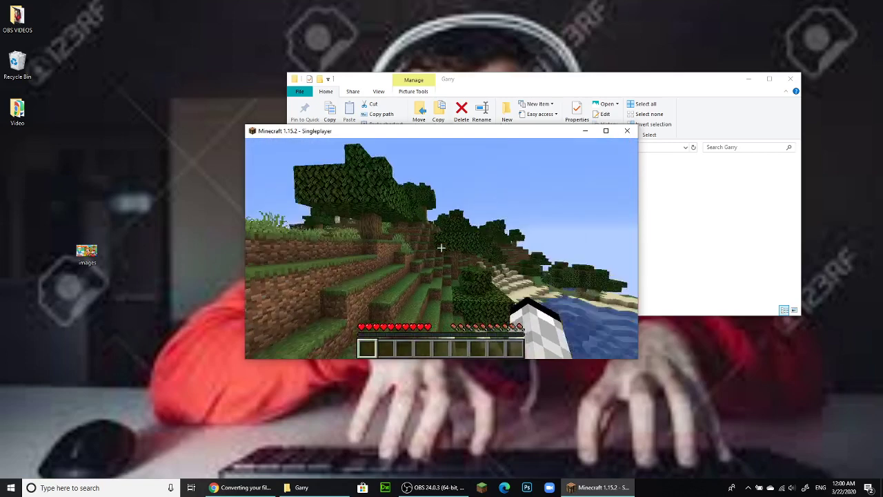
key(Escape)
click(464, 297)
click(412, 249)
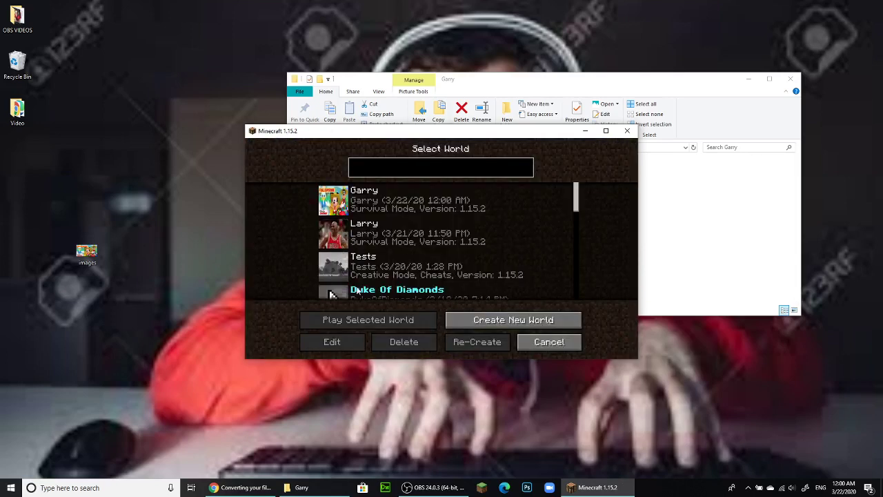
scroll(338, 234, down, 6)
scroll(338, 259, up, 6)
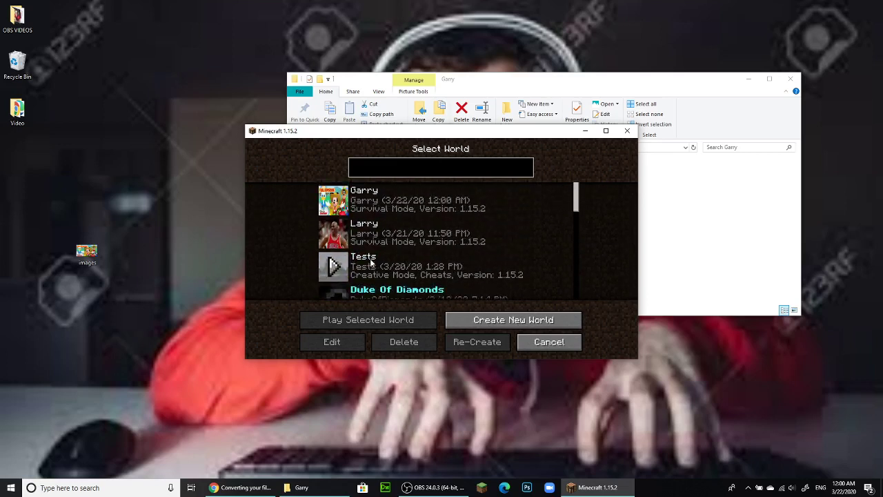